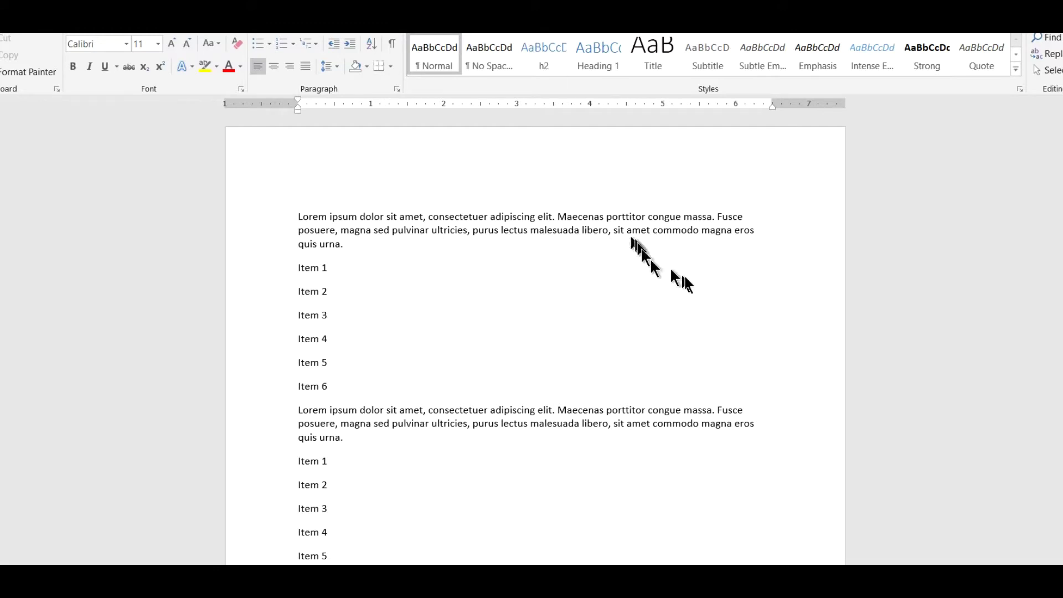
- Show the Styles pane and make the first Items 1–6 a bulleted list
key("ctrl+alt+shift+s")
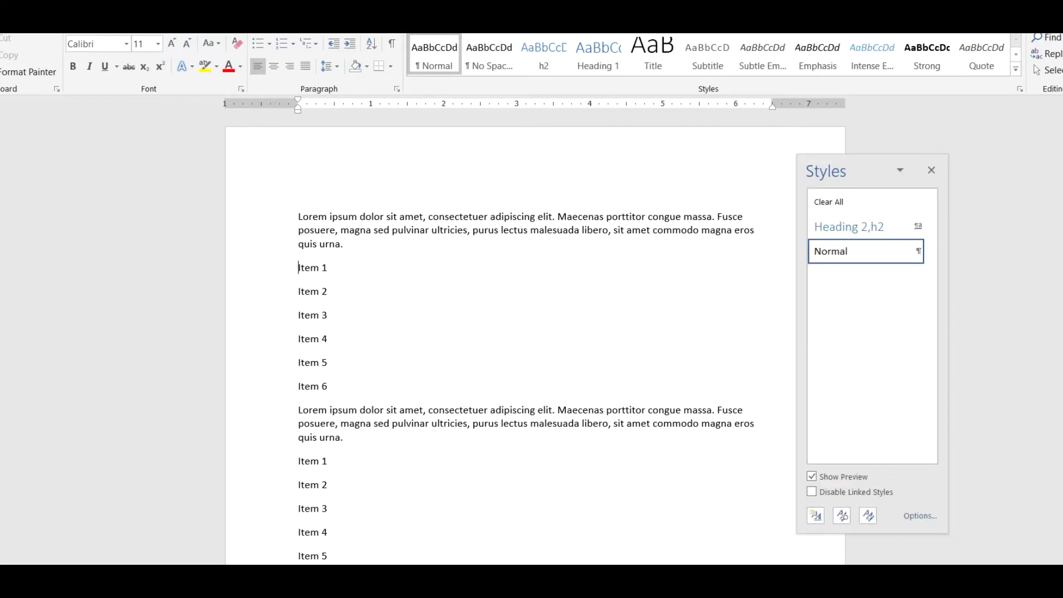
key("shift+Down")
key("shift+Down")
key("shift+Down")
key("shift+Down")
key("shift+Down")
key("shift+Down")
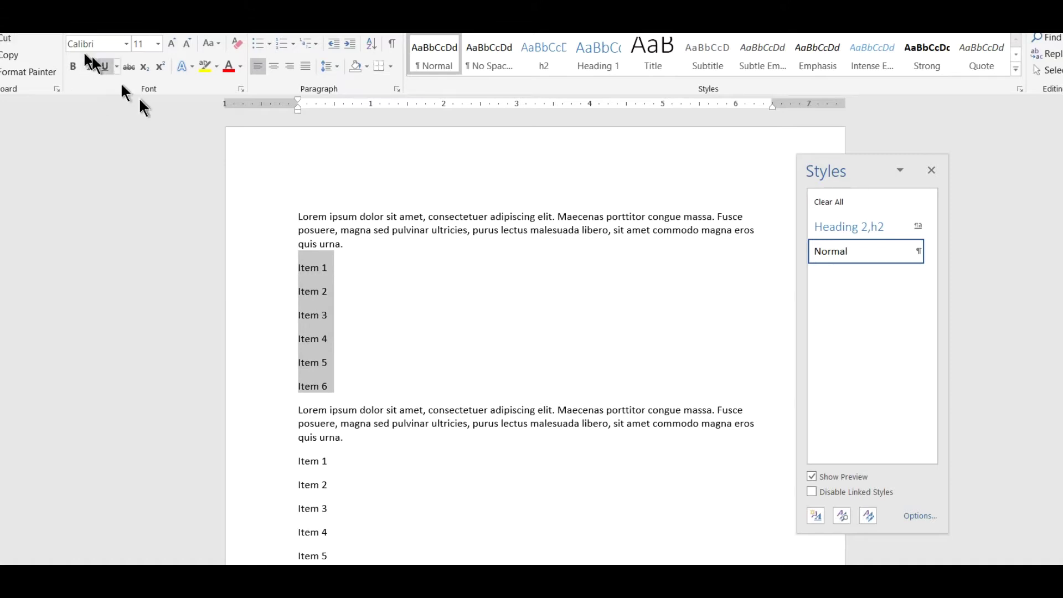
left_click(255, 44)
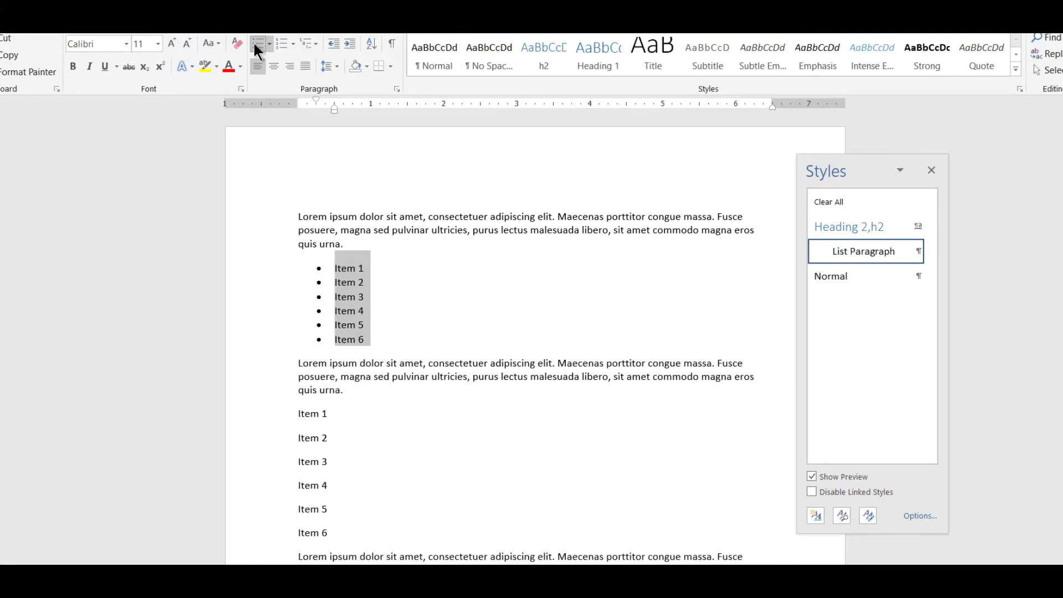
left_click(334, 284)
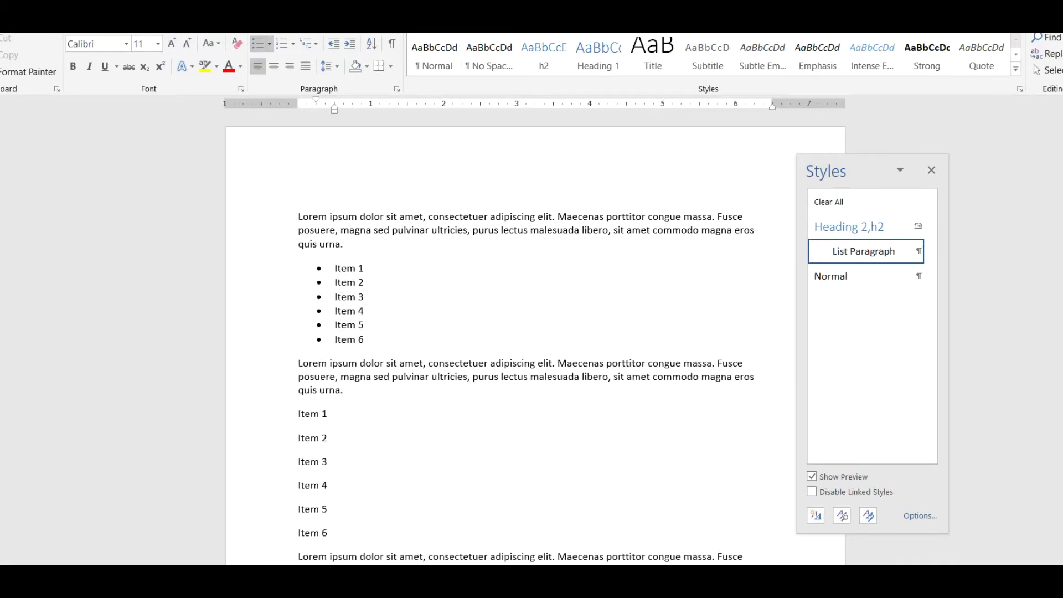
- Nest Items 3 and 4 as sub-bullets under Item 2, keeping Item 2 top-level
key("shift+Down")
key("shift+Down")
key("shift+Down")
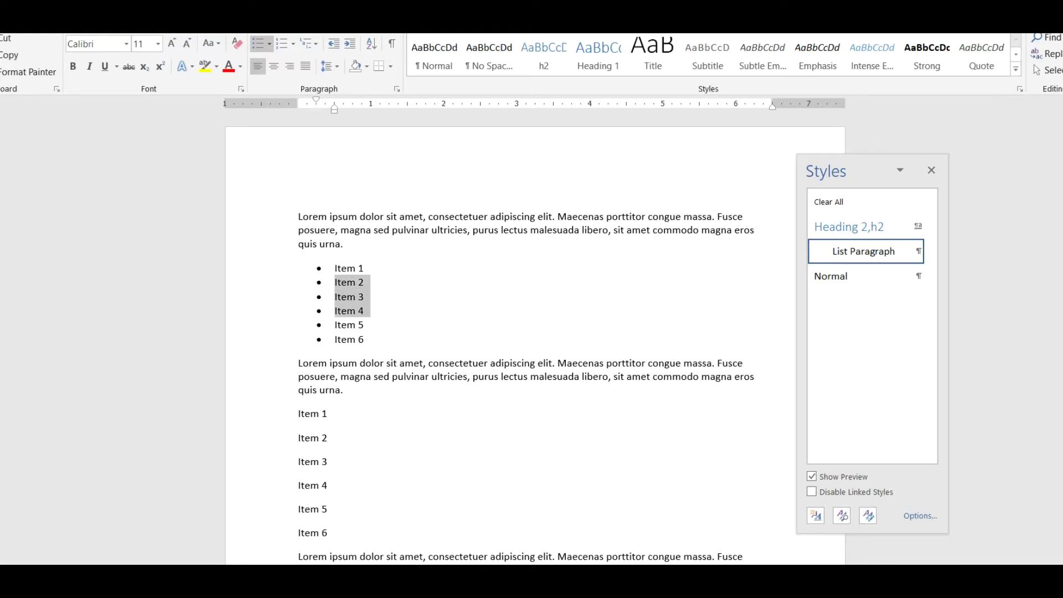
key("Tab")
key("Up")
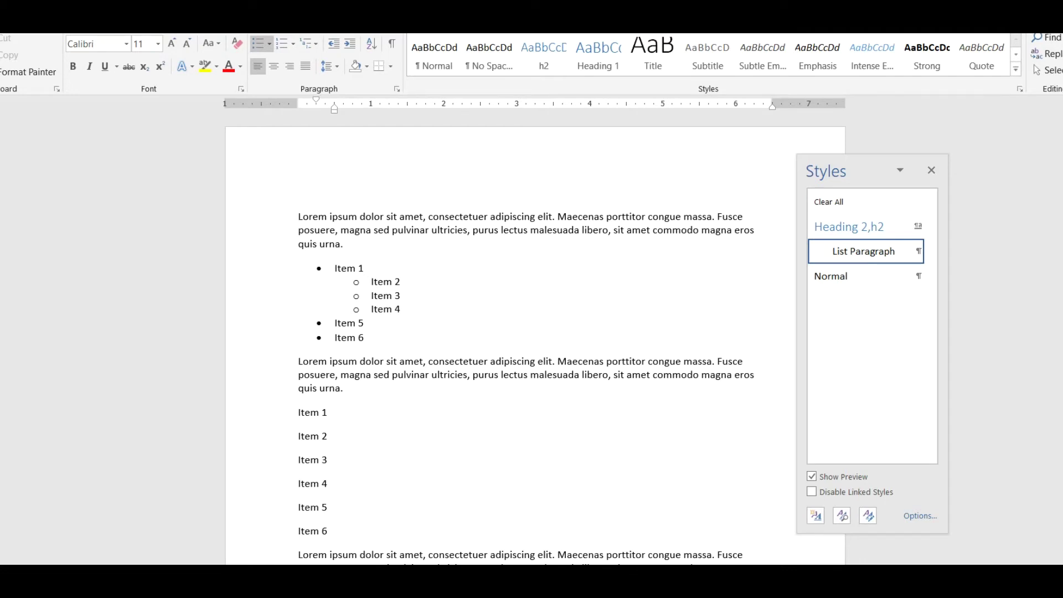
left_click(371, 282)
key("shift+Tab")
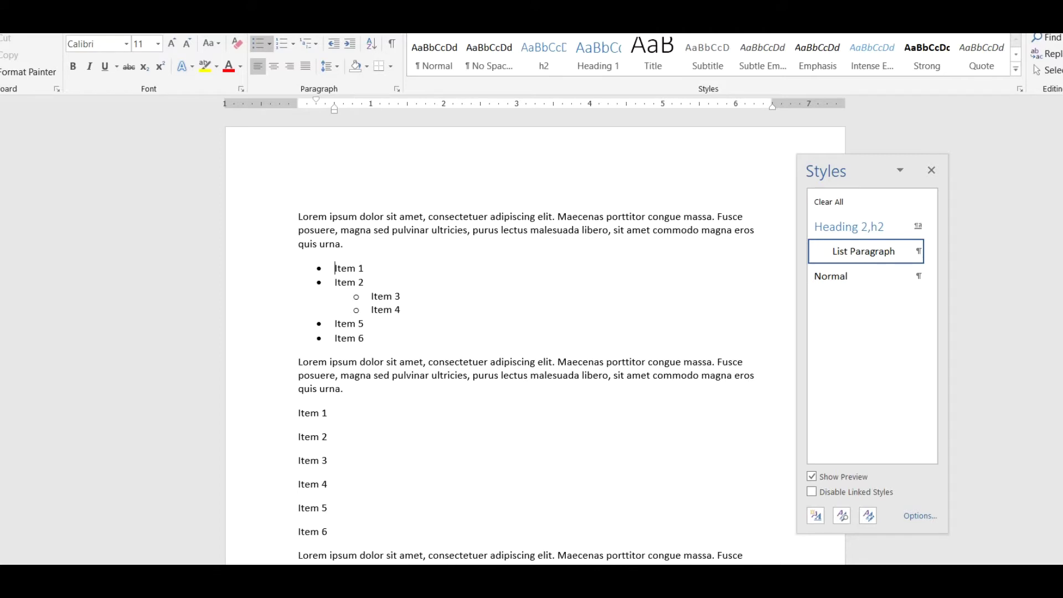
key("Up")
key("Up")
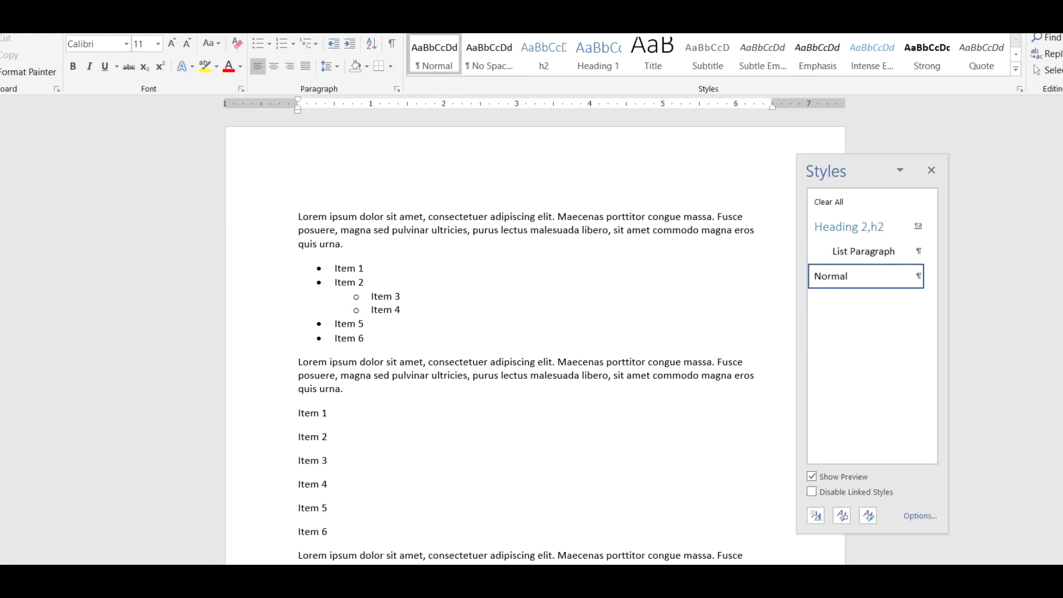
key("Down")
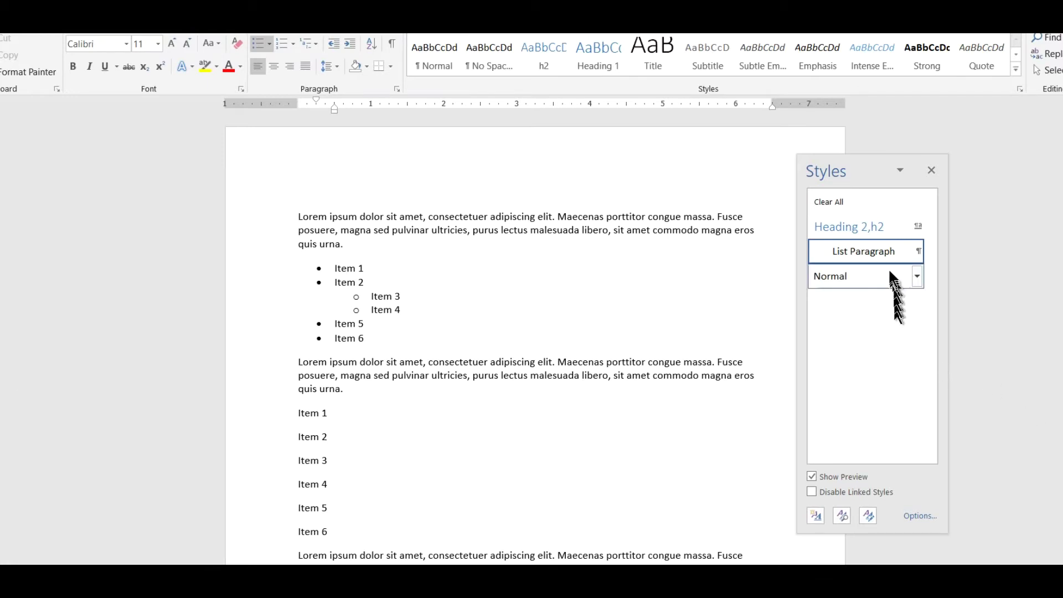
mouse_move(914, 264)
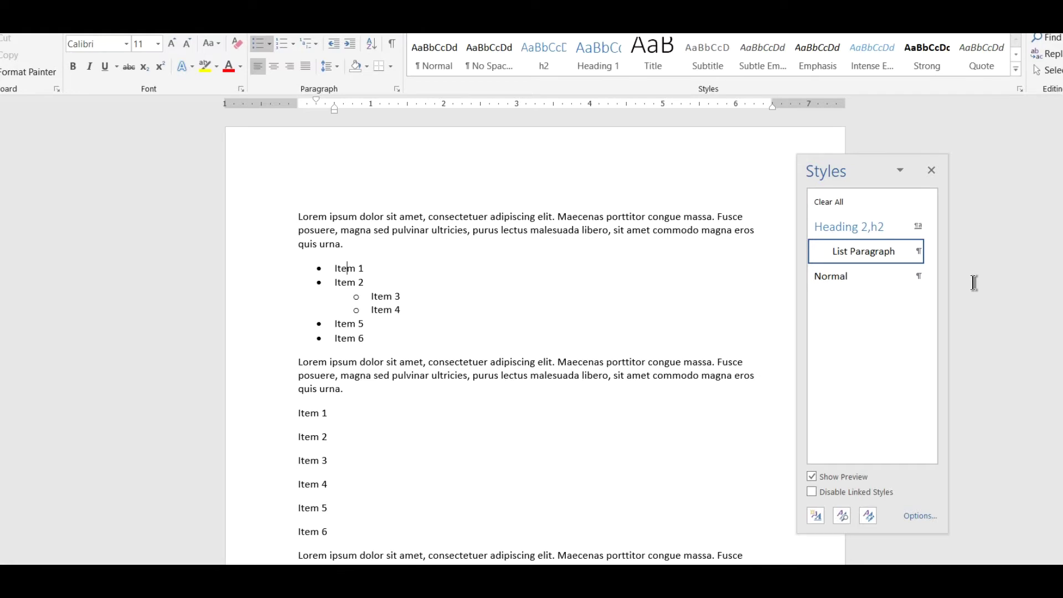
- Modify the List Paragraph style to use red, 9 pt text
left_click(917, 251)
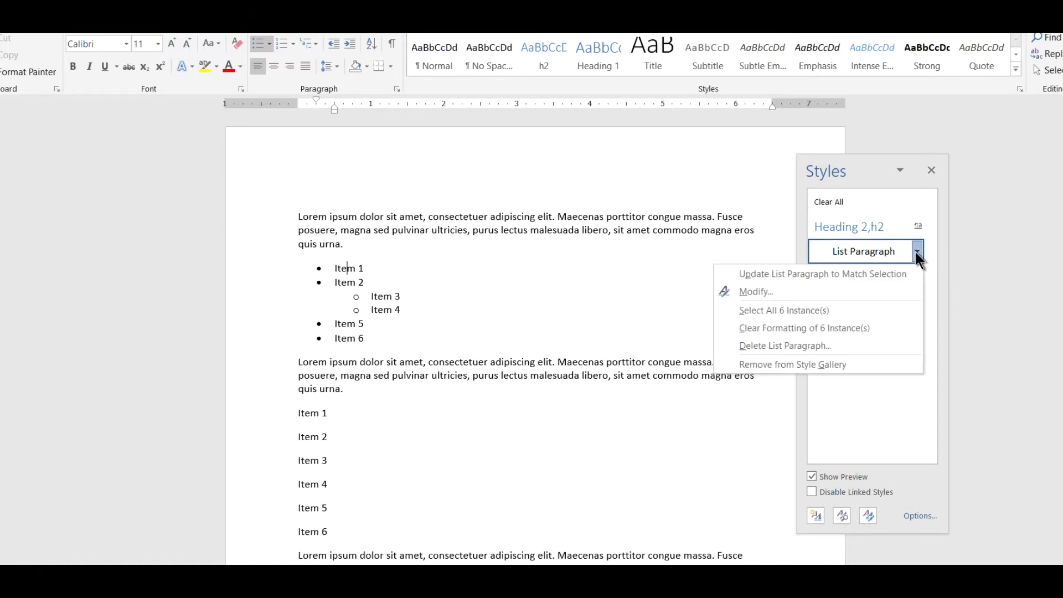
left_click(903, 289)
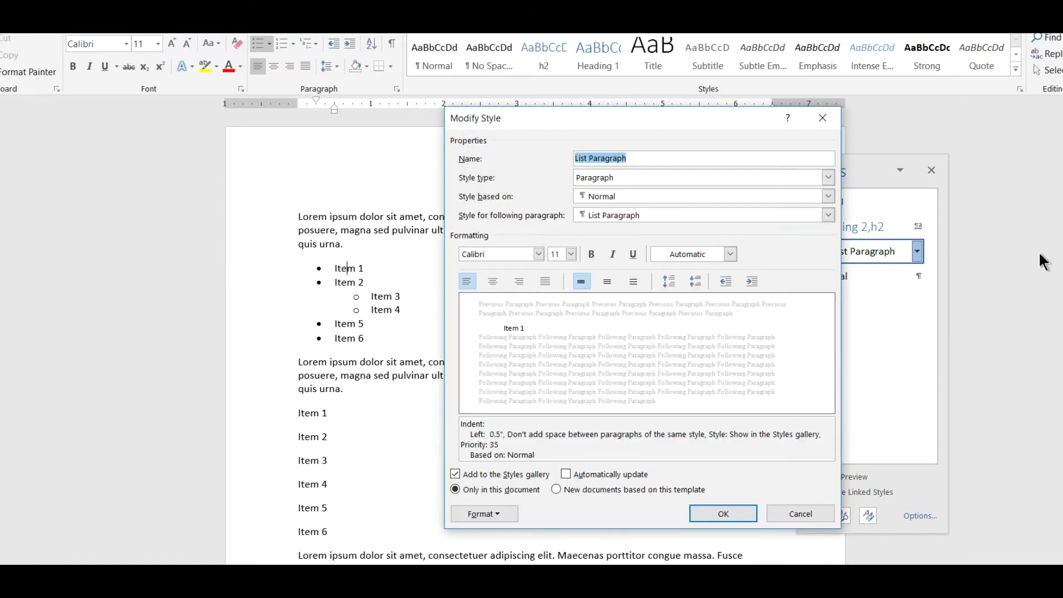
left_click(736, 252)
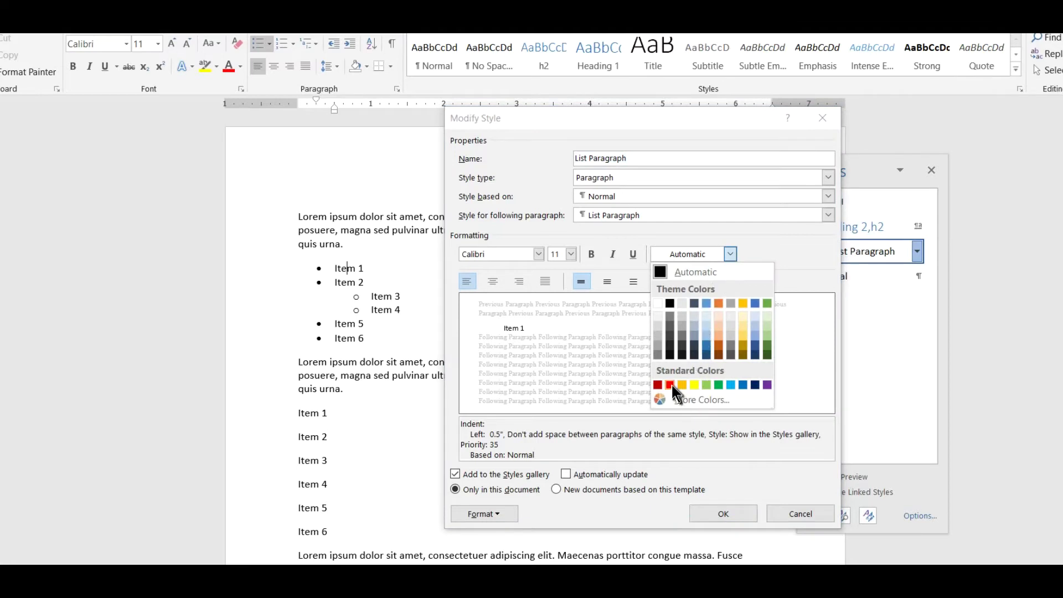
left_click(671, 384)
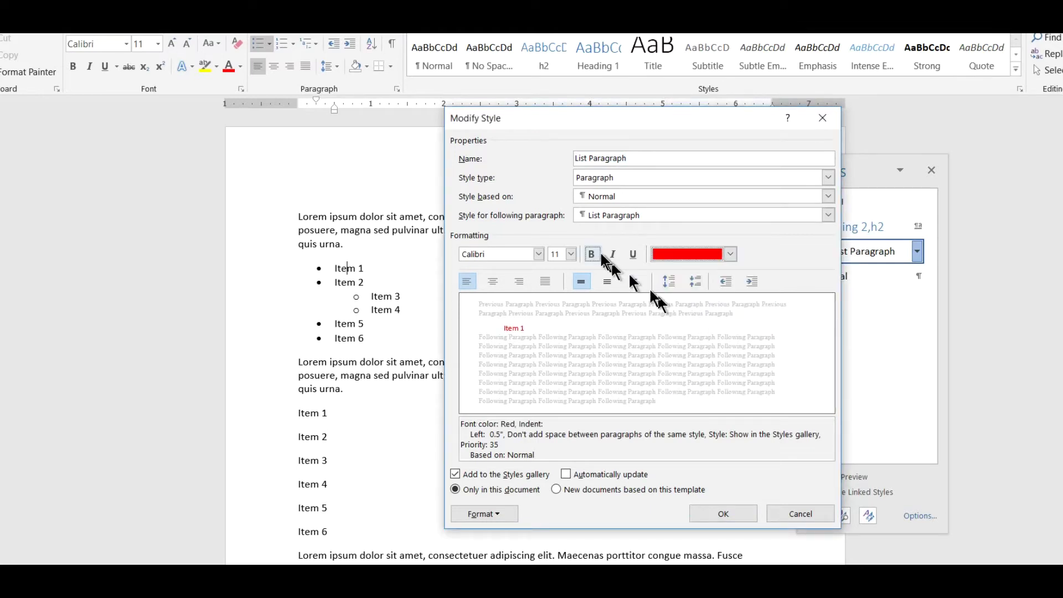
left_click(571, 253)
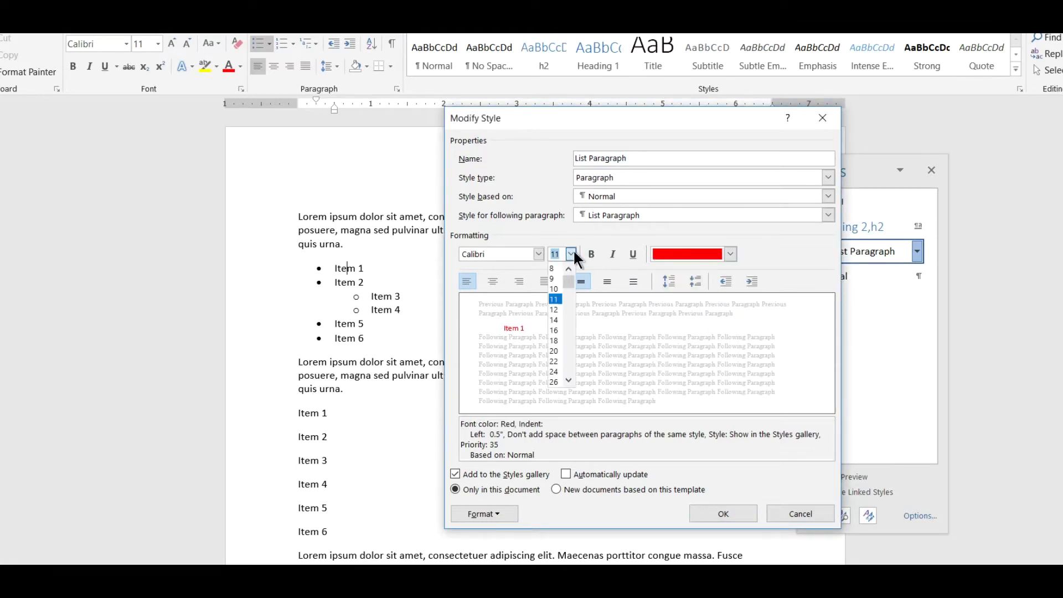
left_click(556, 276)
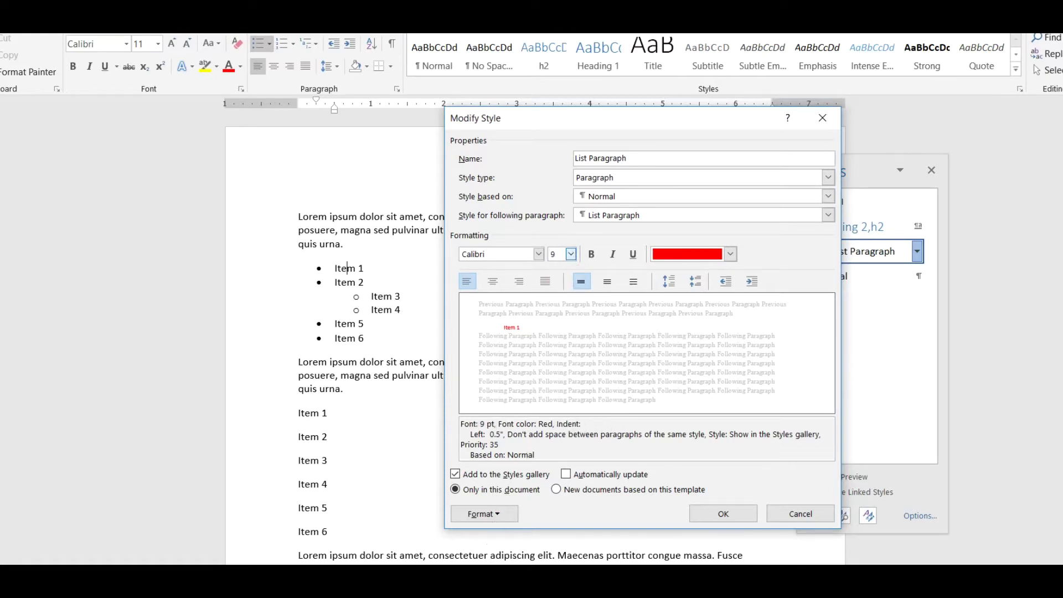
- Give the List Paragraph style 1.5-line spacing and save the modified style
left_click(480, 514)
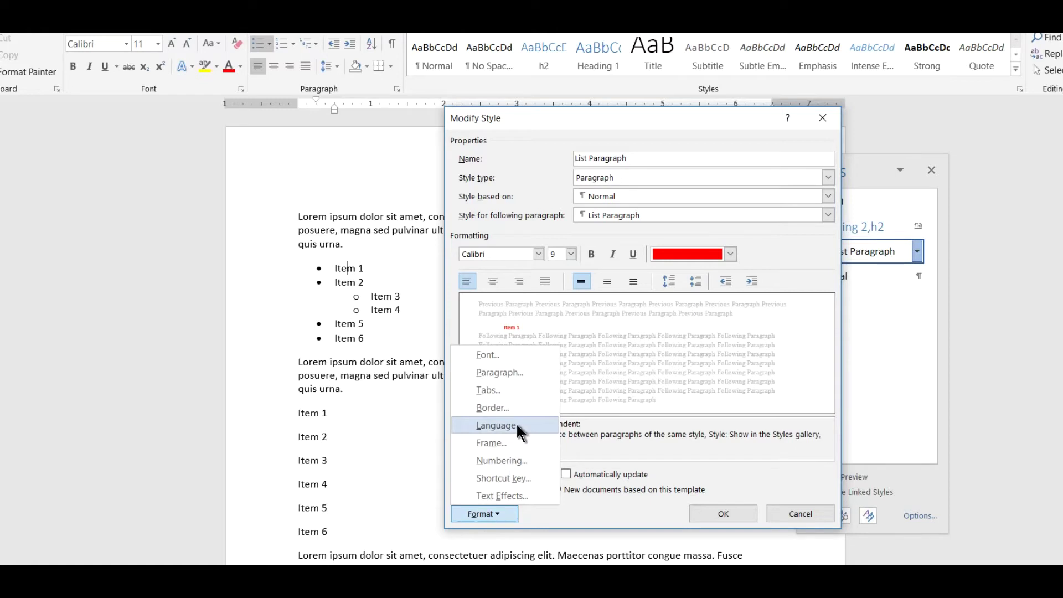
left_click(515, 374)
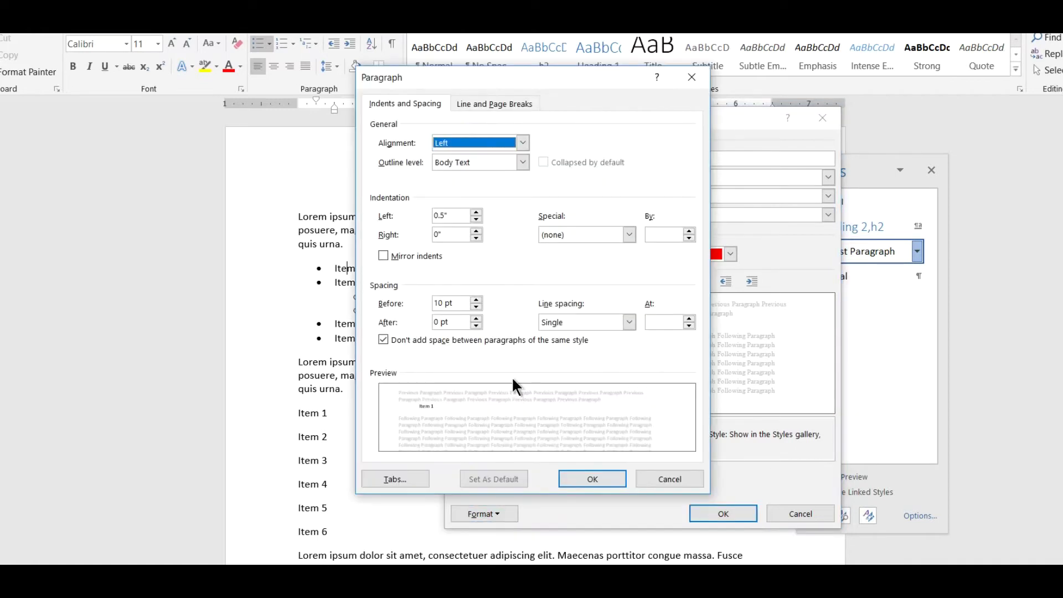
left_click(630, 322)
left_click(608, 349)
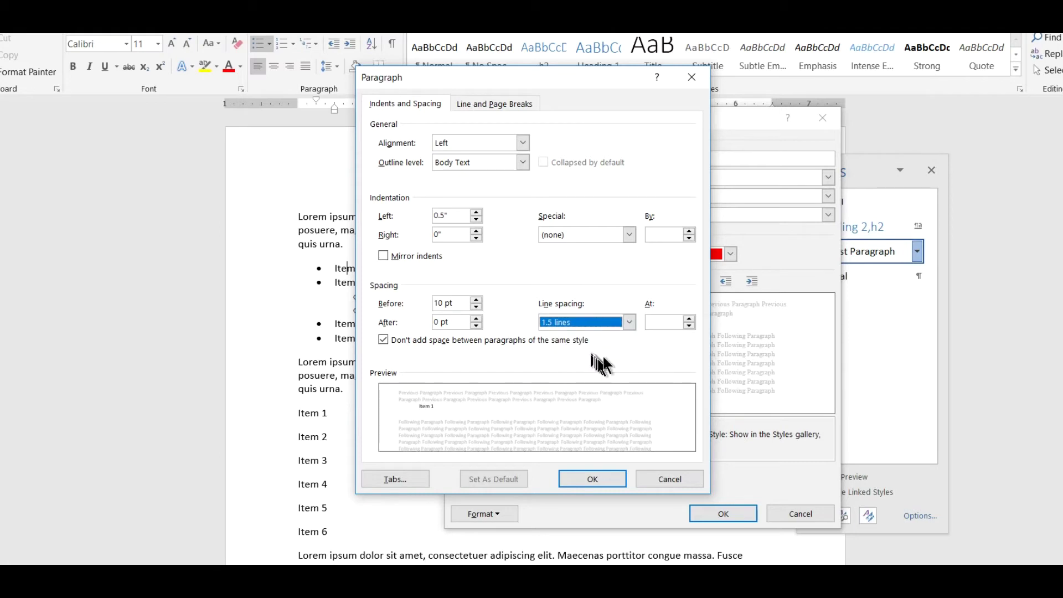
left_click(593, 478)
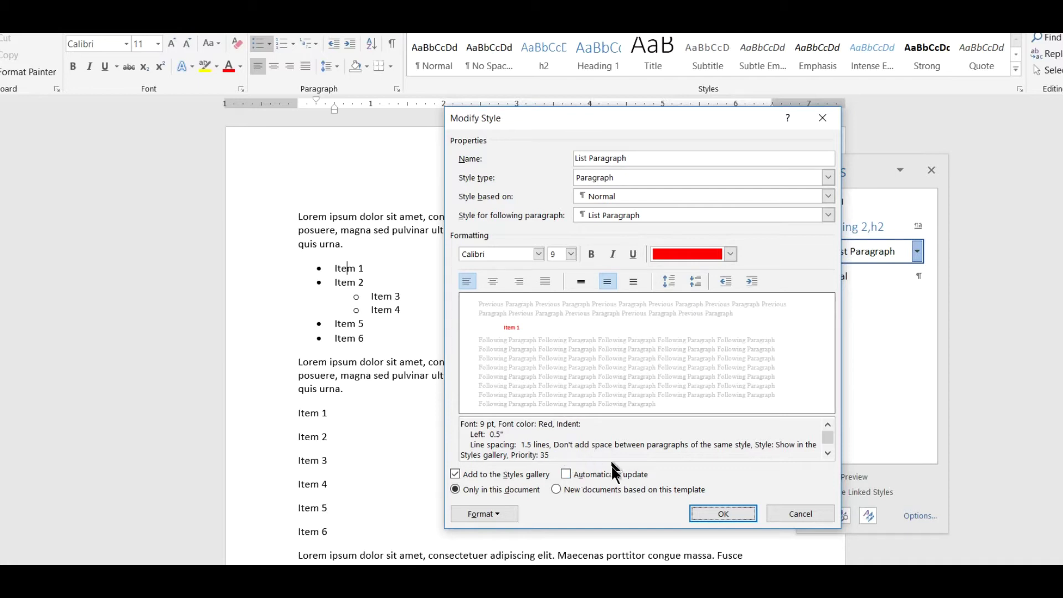
left_click(699, 511)
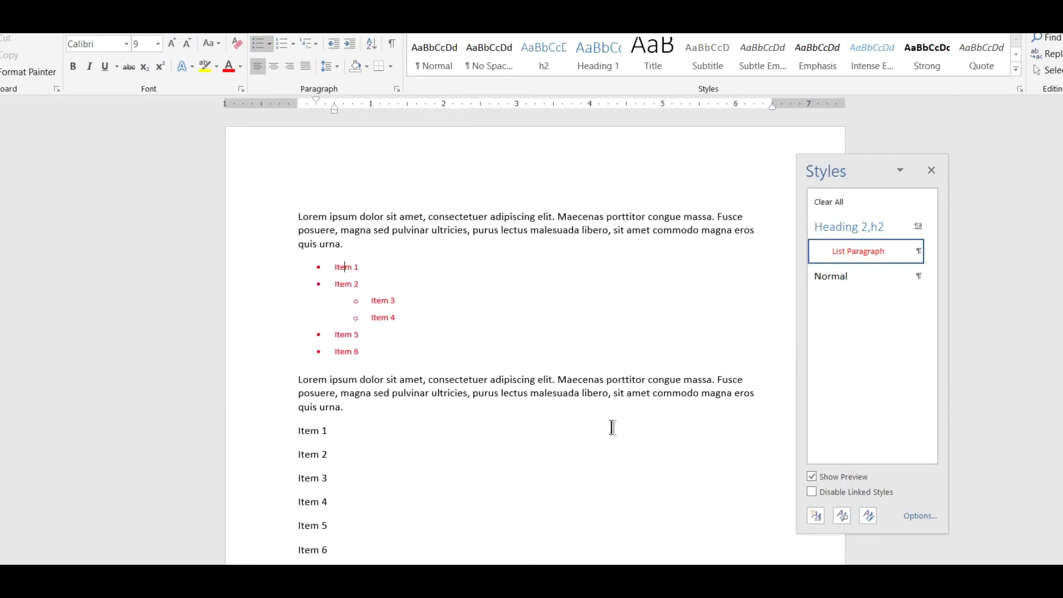
- Review the bulleted items now showing the red 9 pt formatting
key("Down")
key("Down")
key("Down")
key("Down")
key("Up")
key("Up")
key("Down")
key("Down")
key("Up")
key("Down")
- Turn the second set of Items 1–6 into a numbered list 1–6
left_click(546, 430)
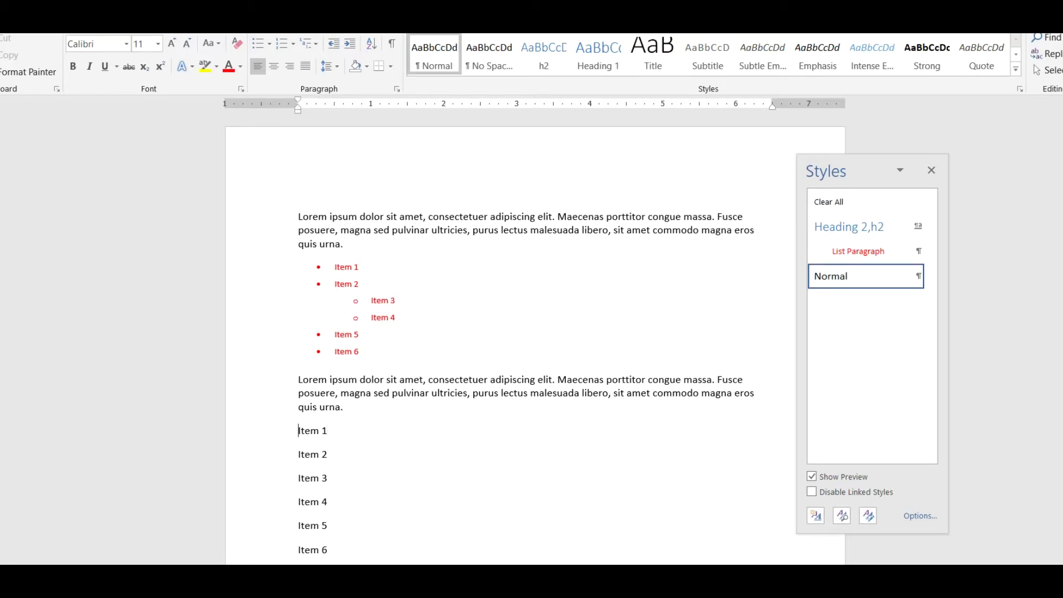
key("shift+Down")
key("shift+Down")
key("shift+Down")
key("shift+Down")
key("shift+Down")
key("shift+Down")
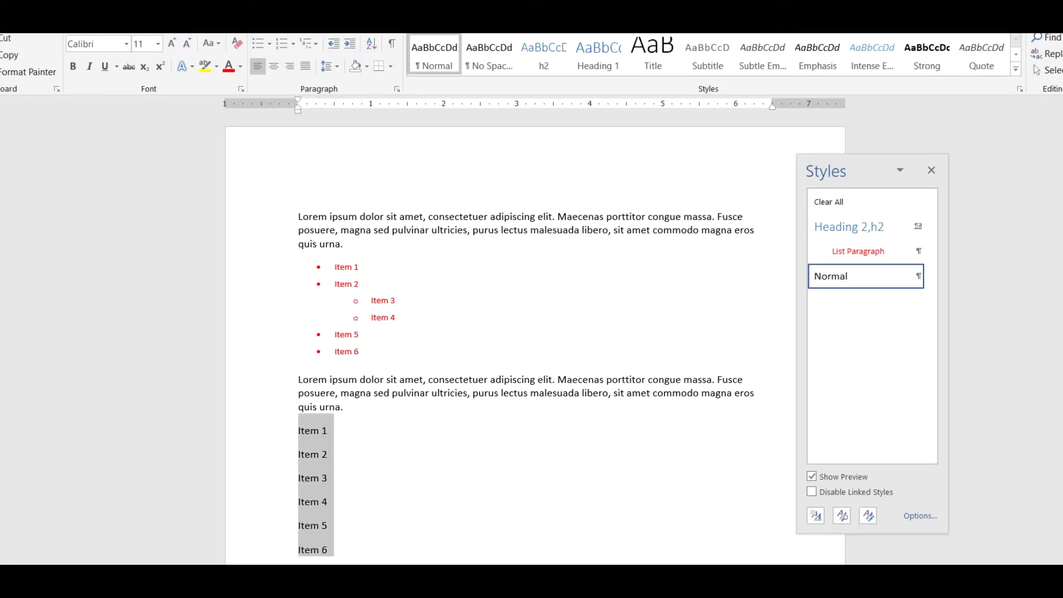
left_click(283, 55)
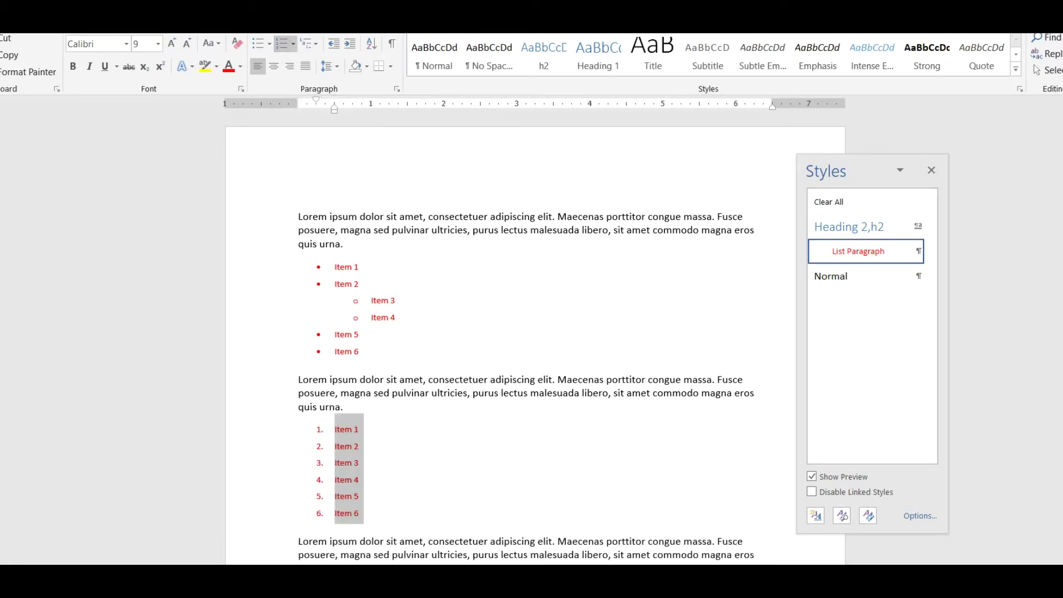
left_click(466, 499)
left_click(345, 429)
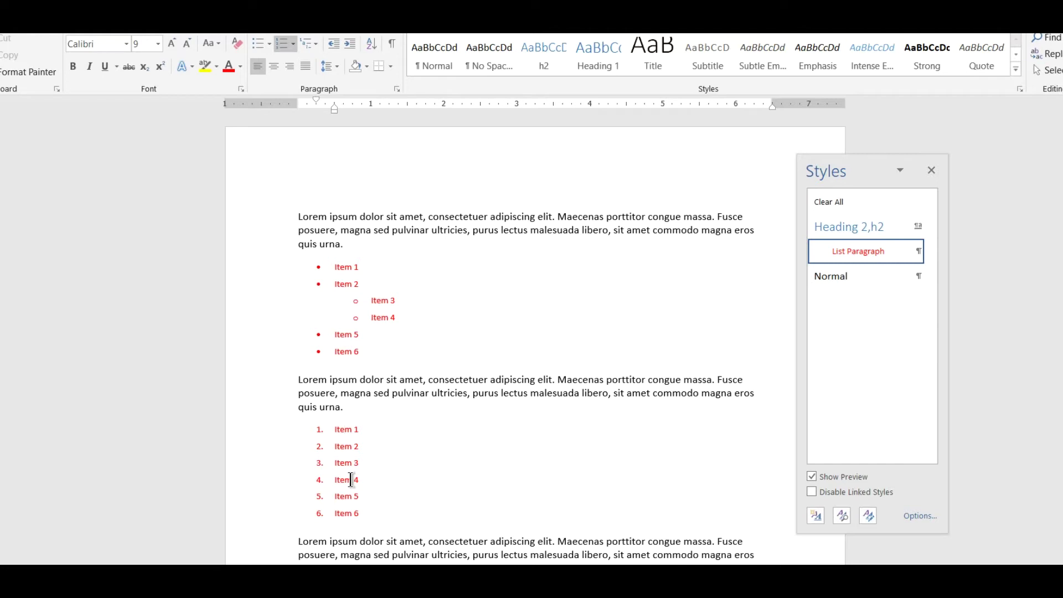
key("Up")
key("Up")
key("Up")
key("Up")
key("Up")
key("Up")
key("Up")
key("Up")
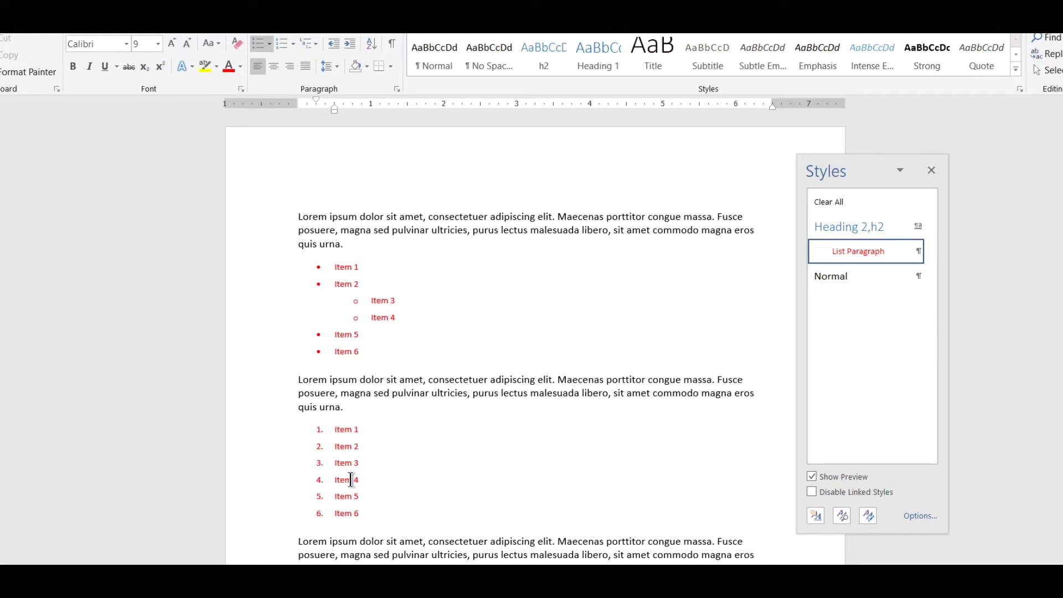
key("Up")
key("Up")
key("Up")
key("Down")
key("Down")
key("Down")
key("Down")
key("Down")
key("Down")
key("Down")
key("Down")
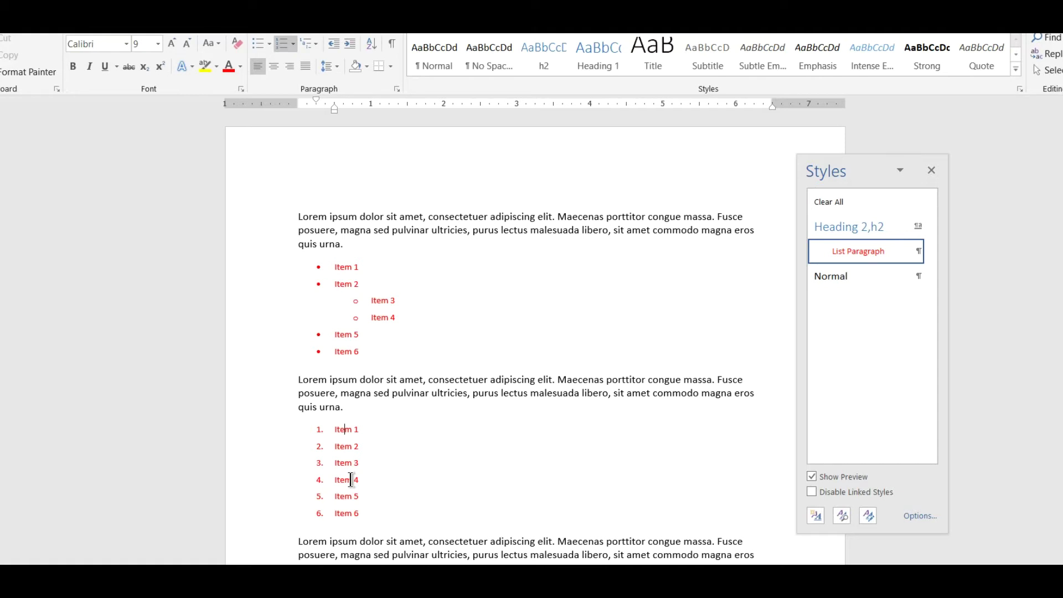
mouse_move(343, 585)
mouse_move(857, 257)
left_click(351, 267)
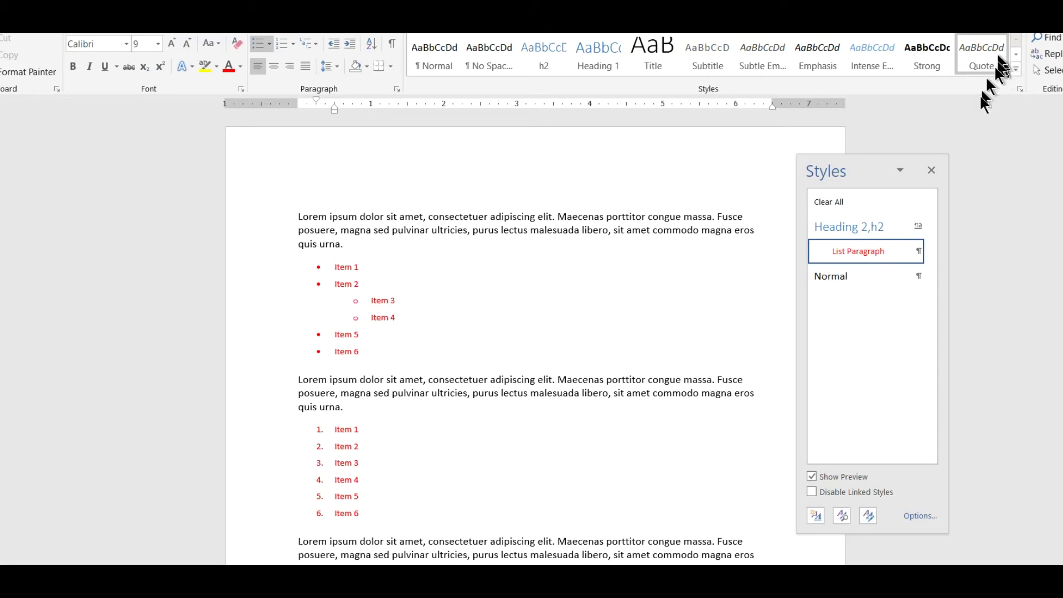
- Change the List Paragraph style's left indentation from 0.5" to 0 and save the style
left_click(917, 252)
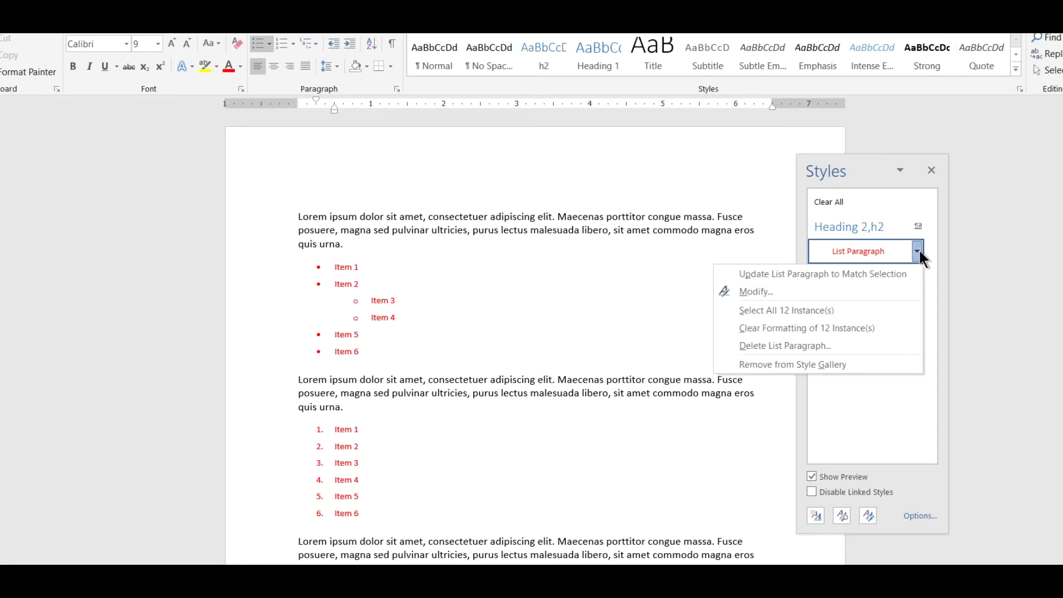
left_click(855, 293)
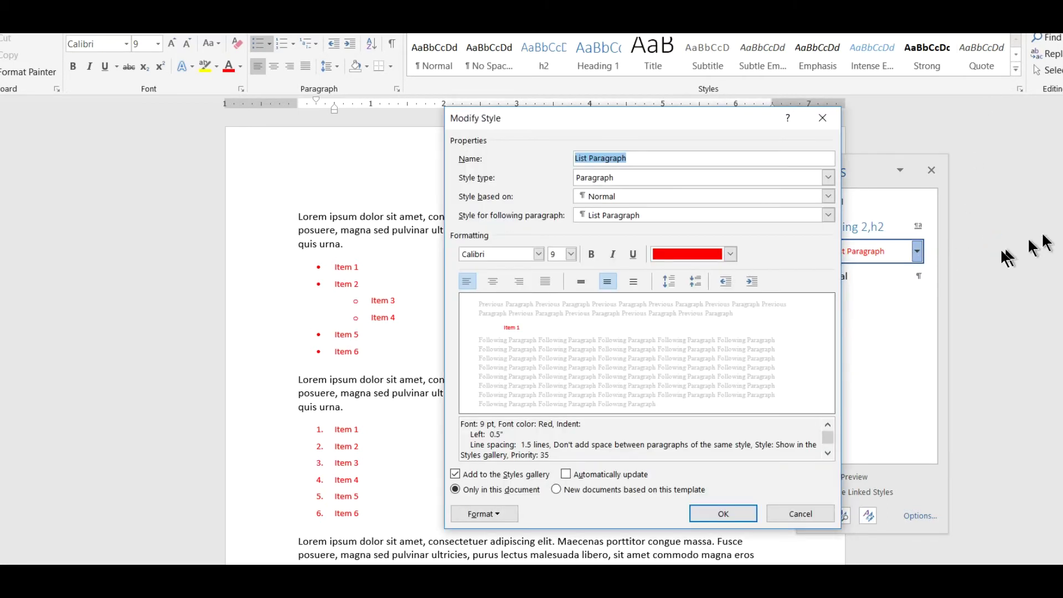
left_click(499, 514)
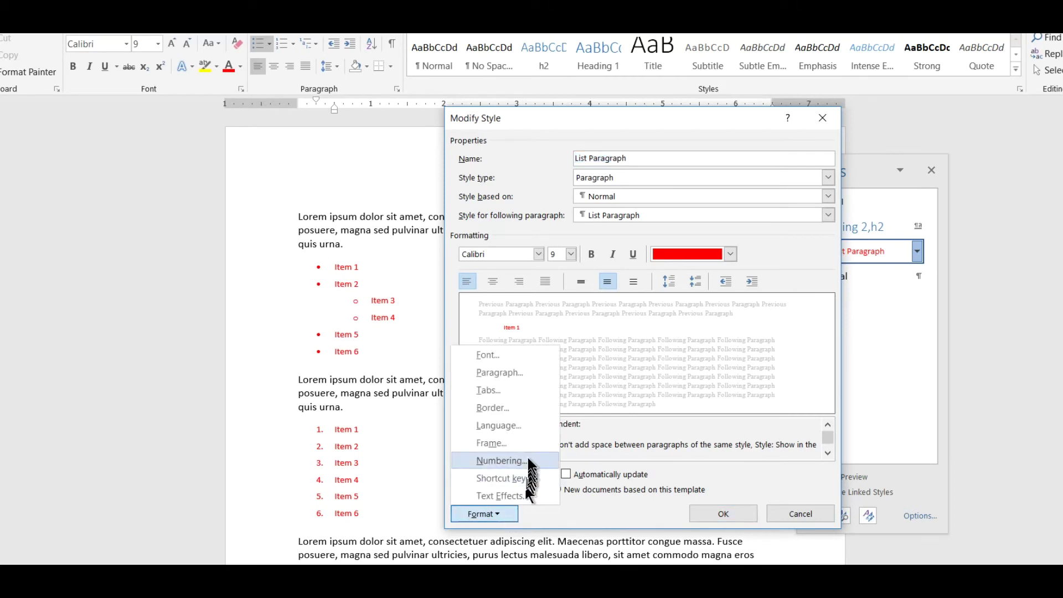
left_click(529, 371)
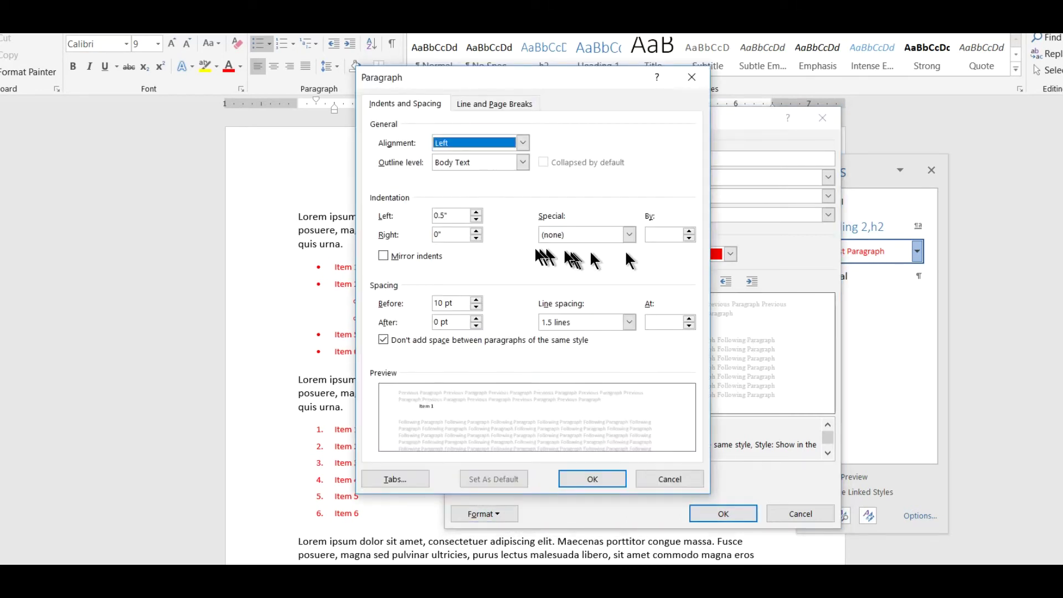
double_click(443, 216)
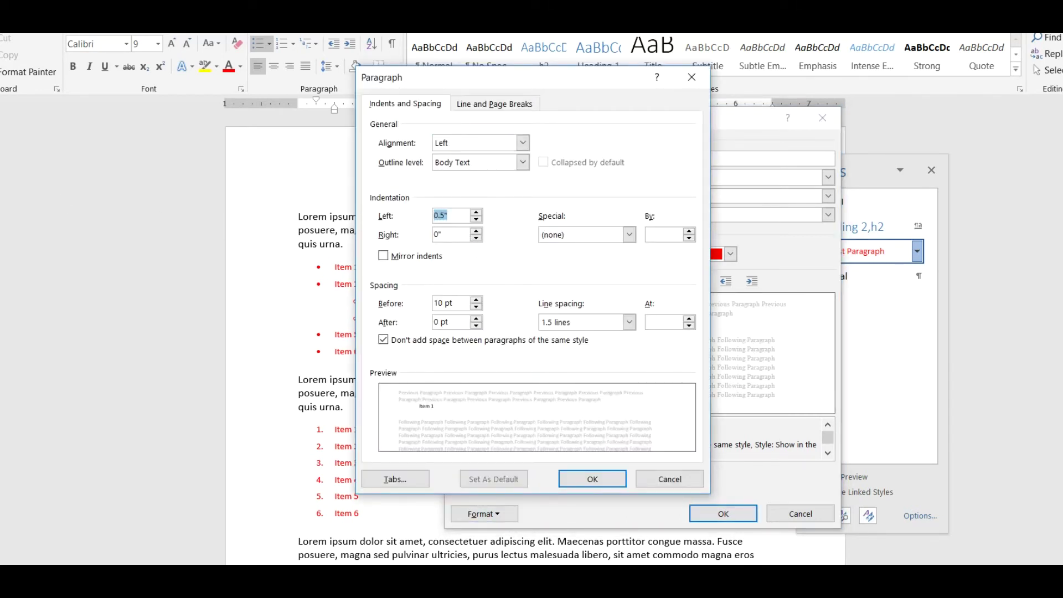
type("0")
left_click(594, 479)
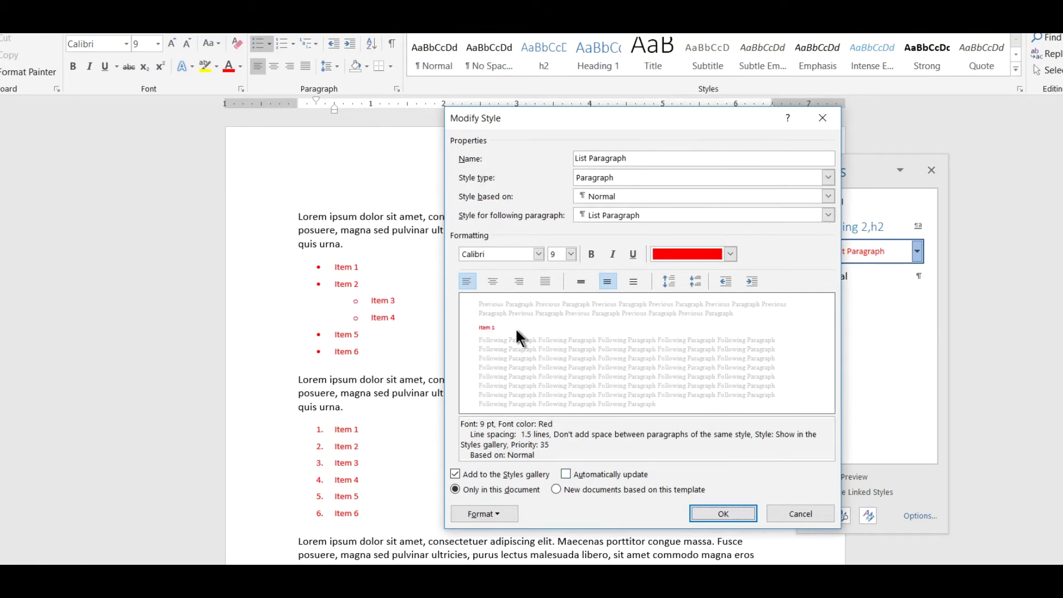
left_click(715, 511)
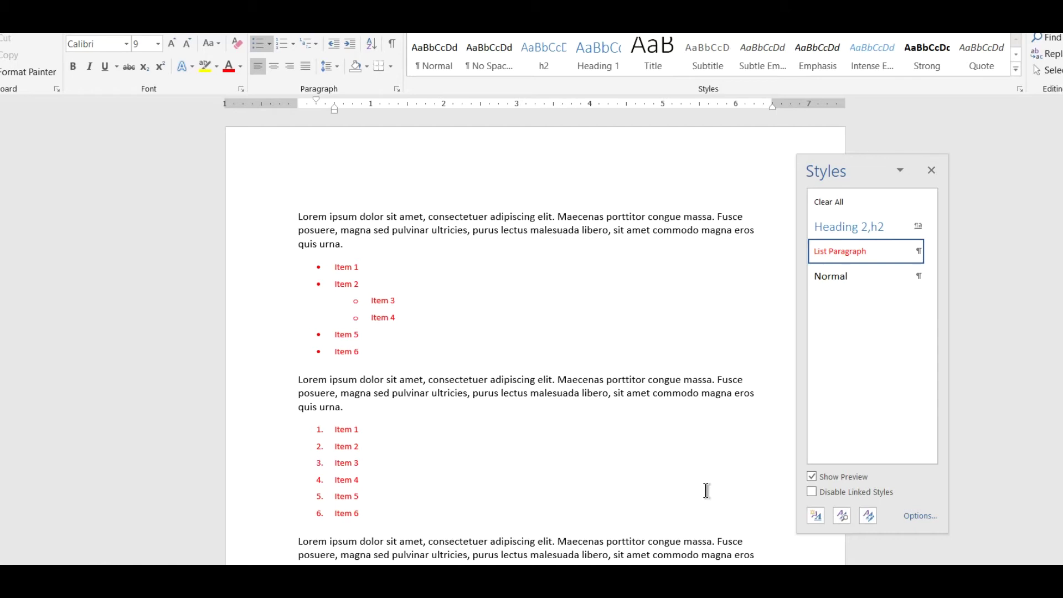
- Demote numbered Items 2 and 3 to lettered sub-items a and b under Item 1
left_click(350, 443)
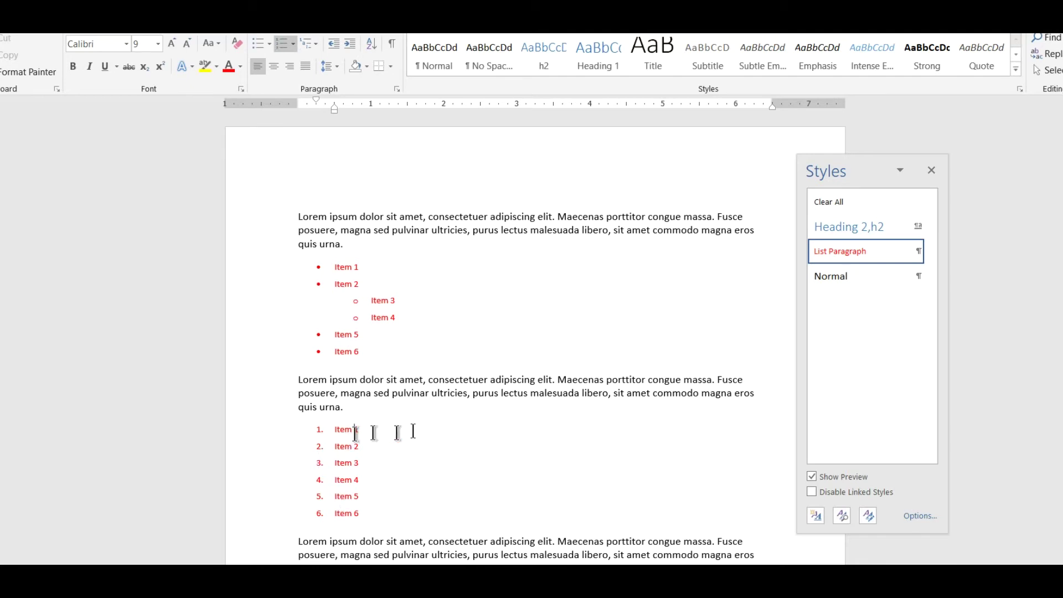
key("Left")
key("Left")
key("Left")
key("Down")
key("Home")
key("shift+Down")
key("shift+Down")
key("Tab")
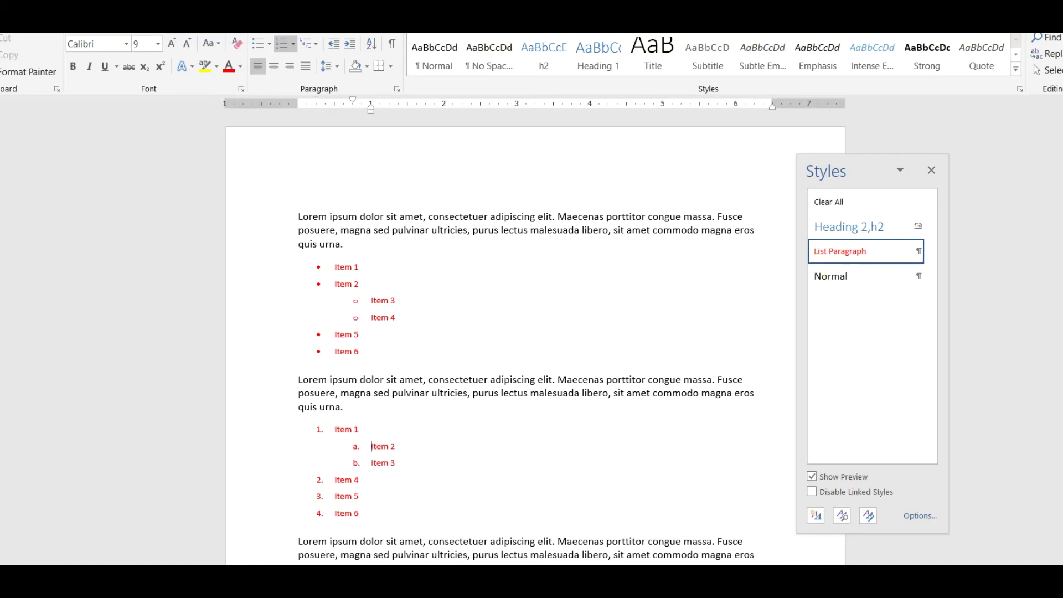
key("Left")
- Set the List Paragraph style's numbering format to I., II., III. and save the style
left_click(918, 252)
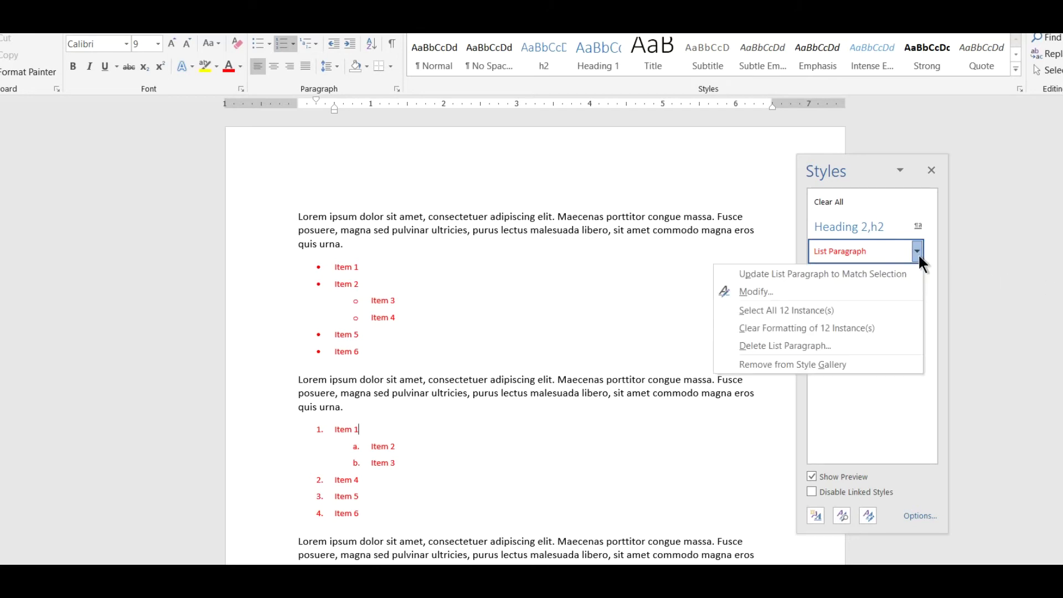
left_click(848, 293)
left_click(473, 515)
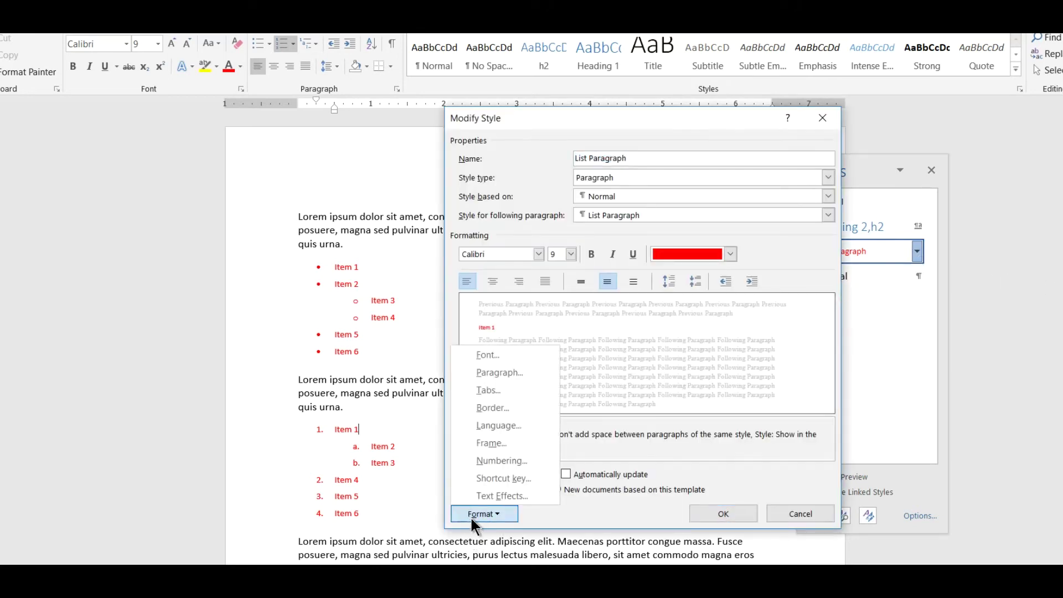
left_click(517, 460)
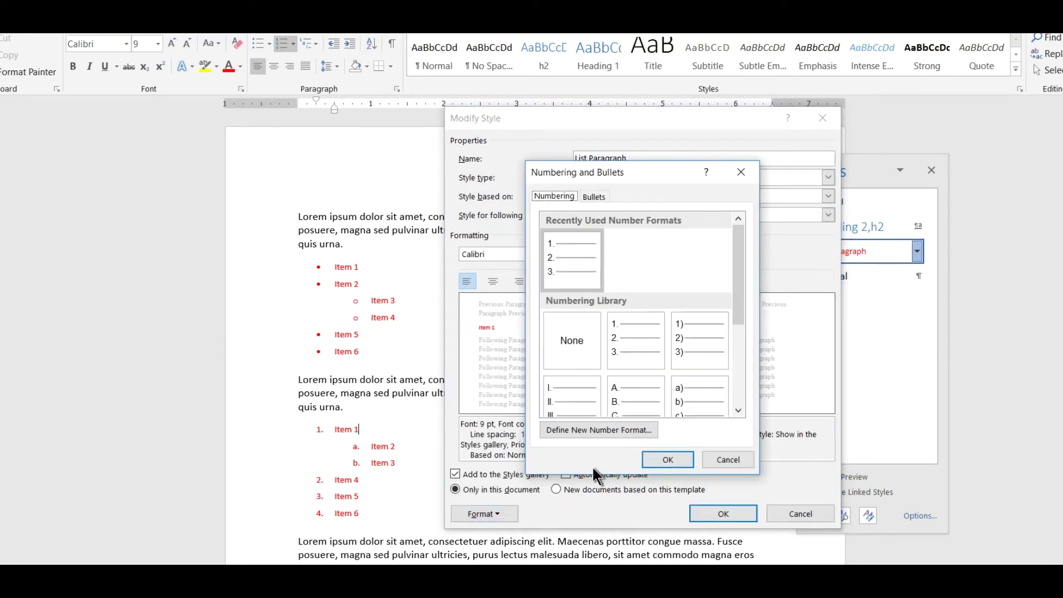
left_click(573, 388)
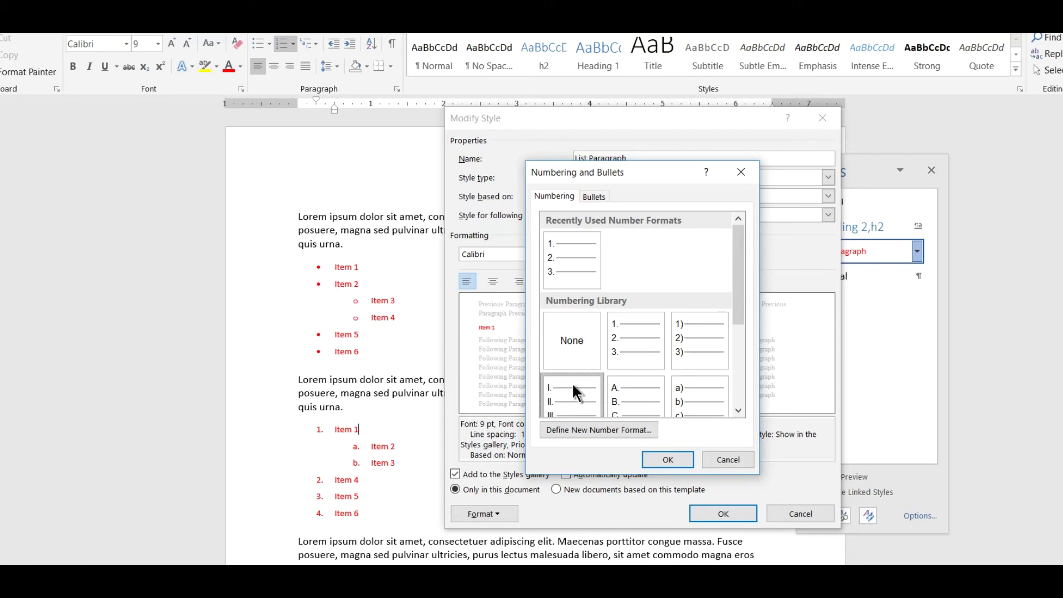
left_click(668, 460)
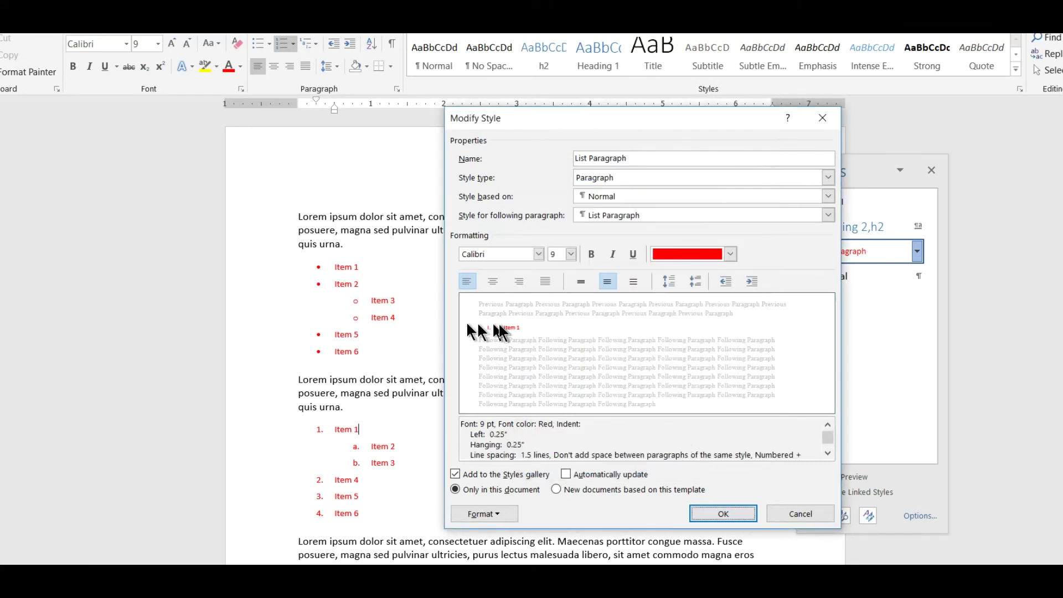
left_click(723, 513)
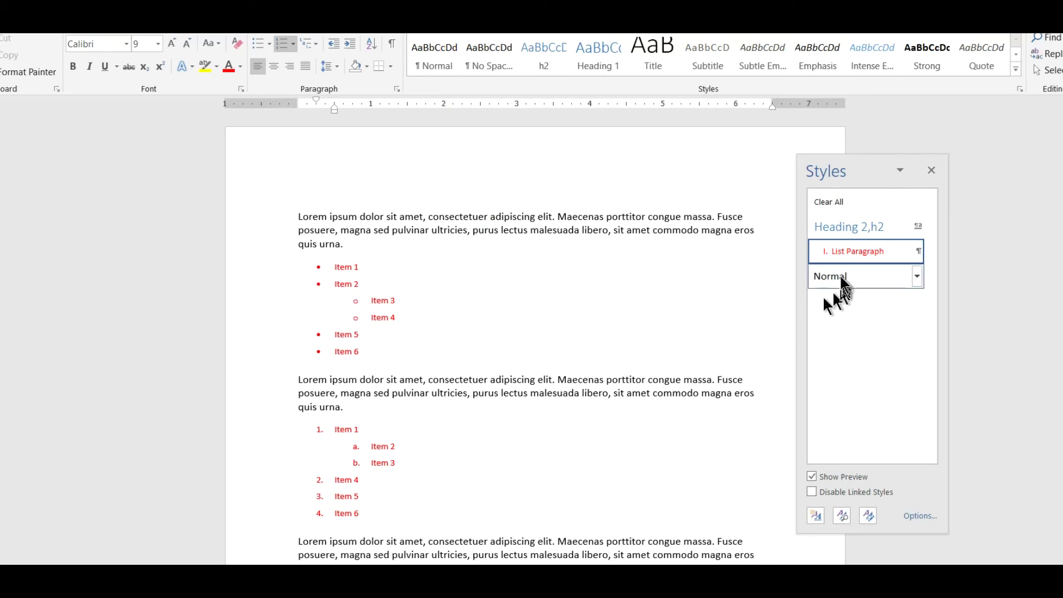
mouse_move(839, 258)
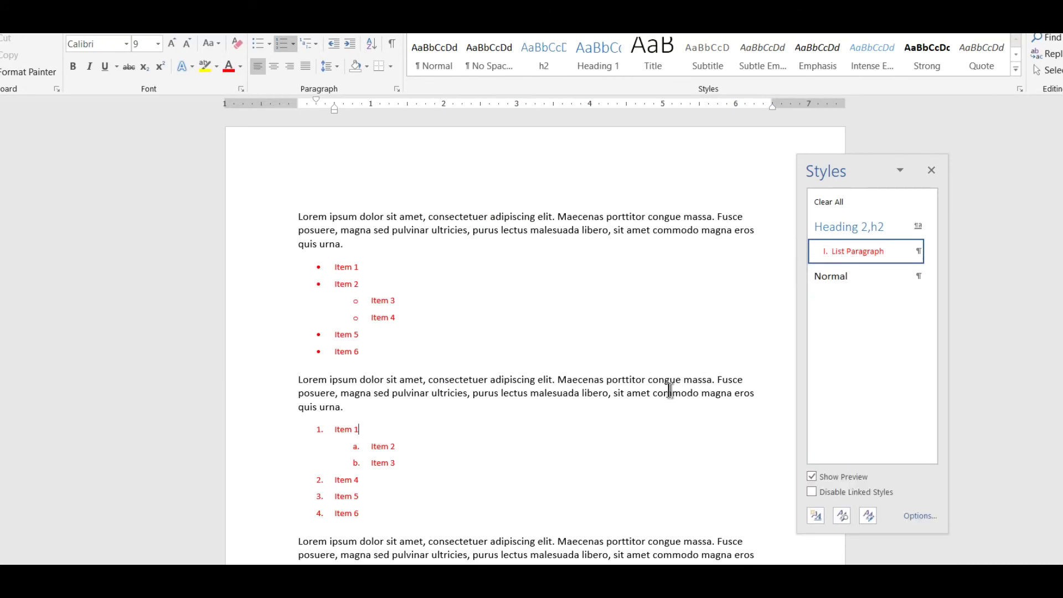
left_click(338, 437)
key("Down")
key("Down")
key("Up")
left_click(293, 45)
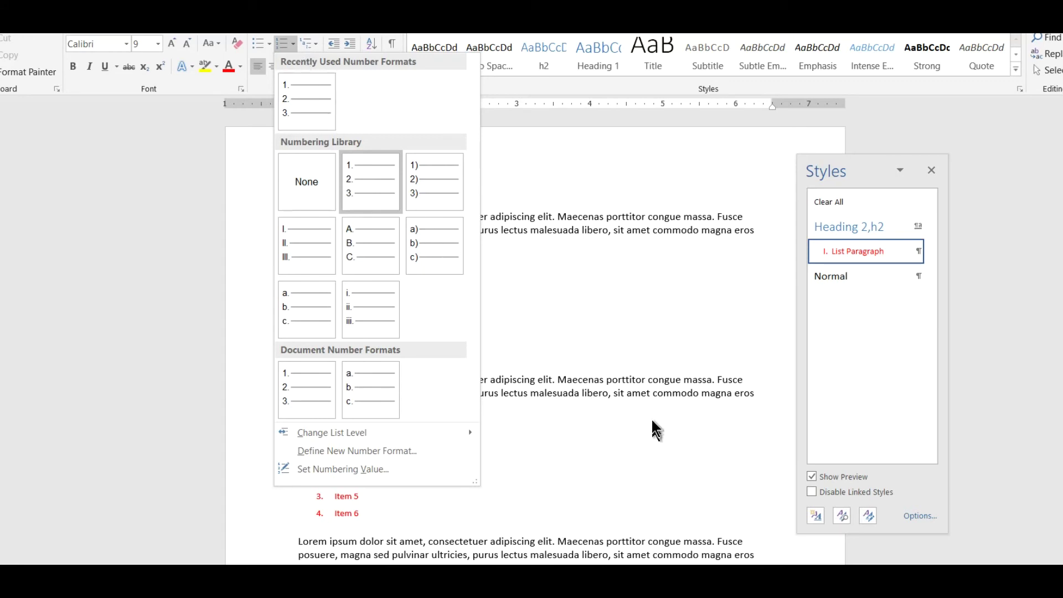
left_click(635, 396)
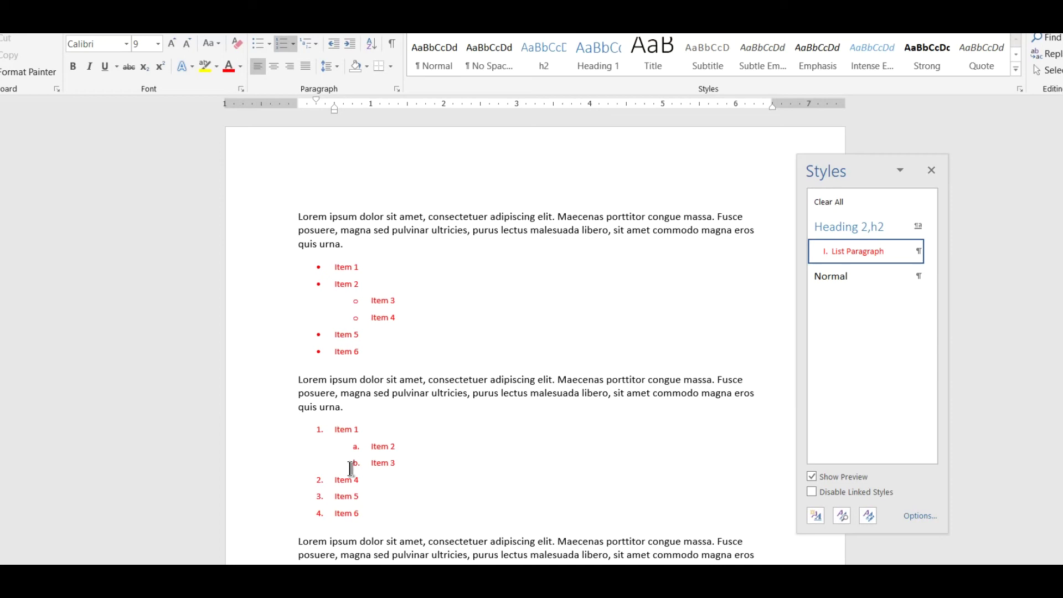
key("Up")
key("Up")
key("Up")
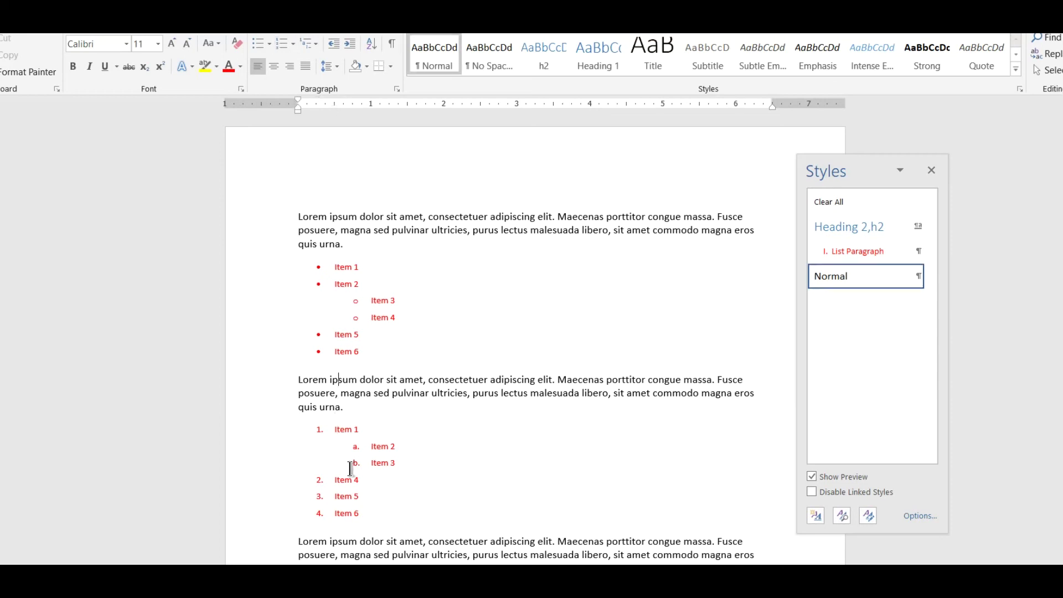
key("Up")
key("Up")
key("Up")
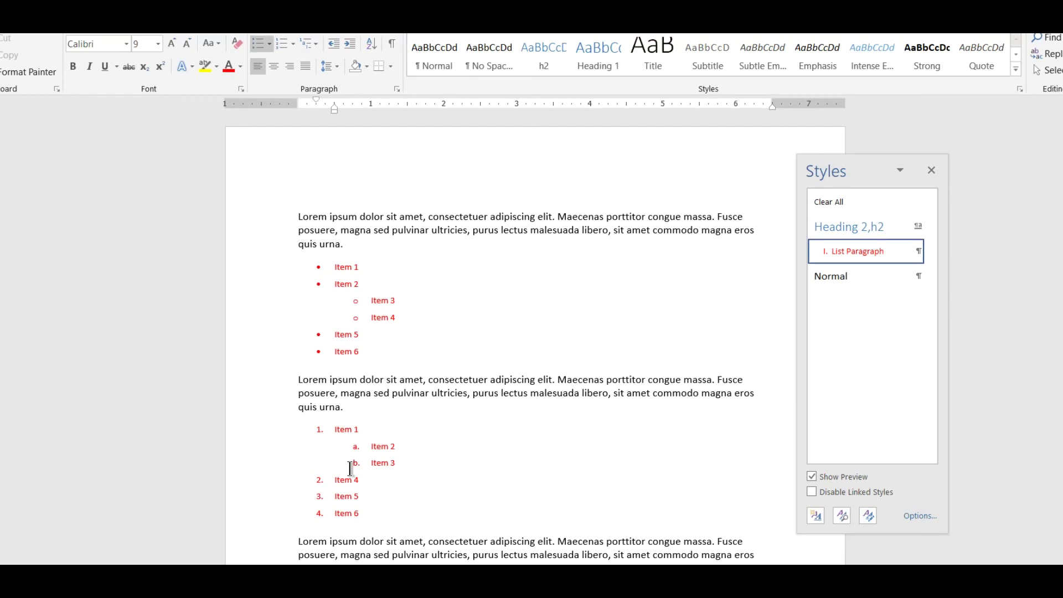
key("Up")
key("Up")
key("Up")
key("Down")
key("Down")
key("Up")
key("Down")
key("Up")
key("Down")
- Close the Styles pane with Ctrl+Alt+Shift+S
key("ctrl+alt+shift+s")
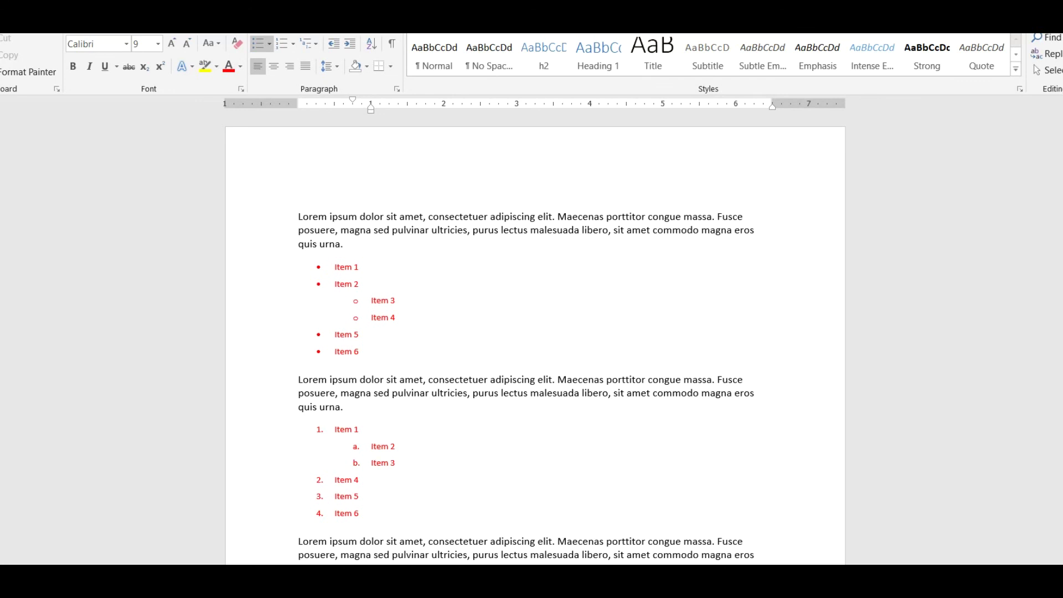